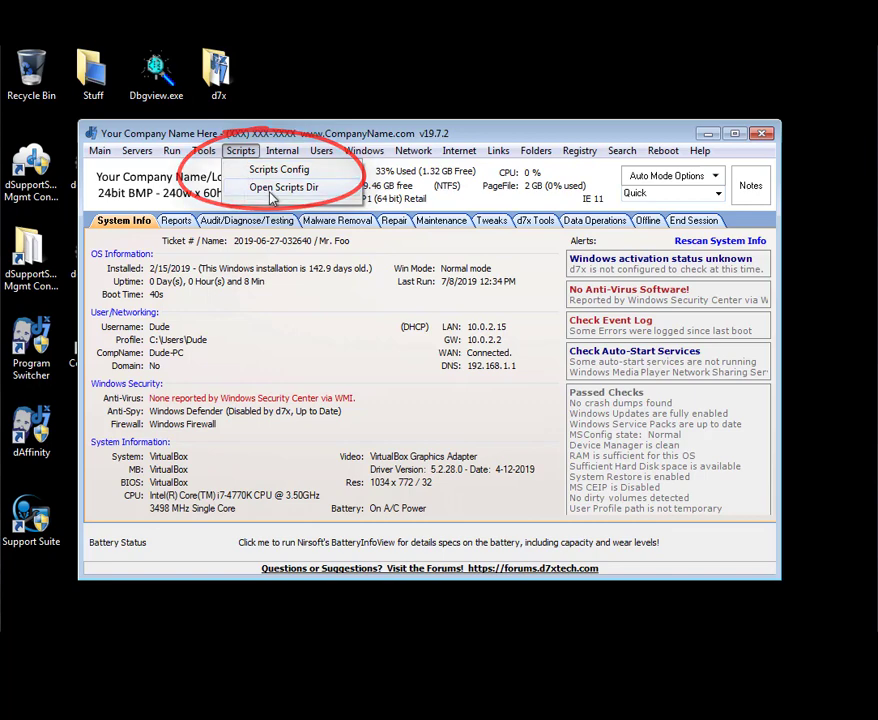
# - Open the d7x Scripts directory, check its location in the parent d7x folder, and return to it
pyautogui.click(277, 190)
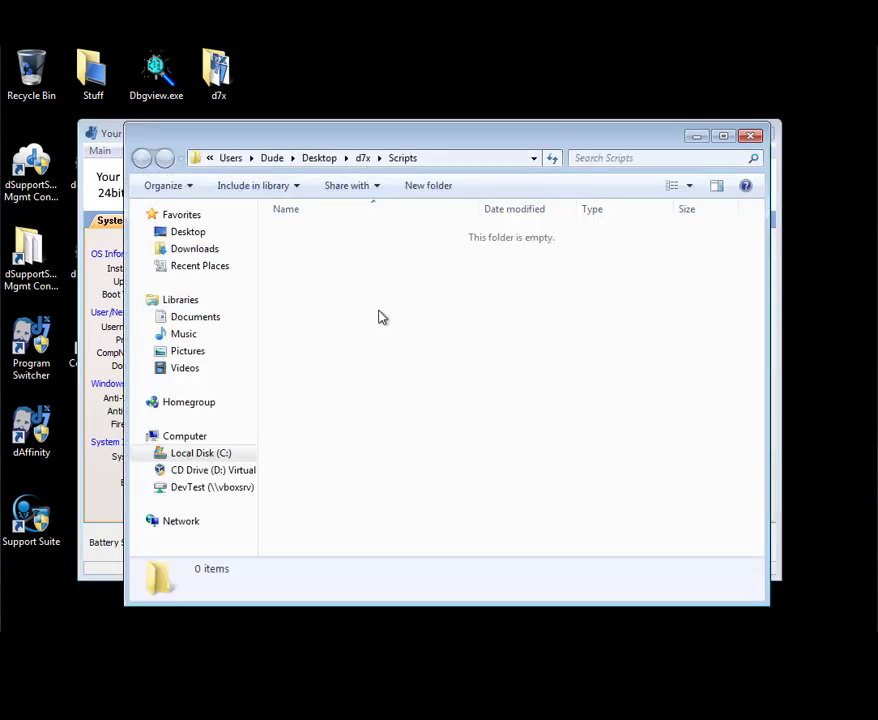
pyautogui.click(362, 158)
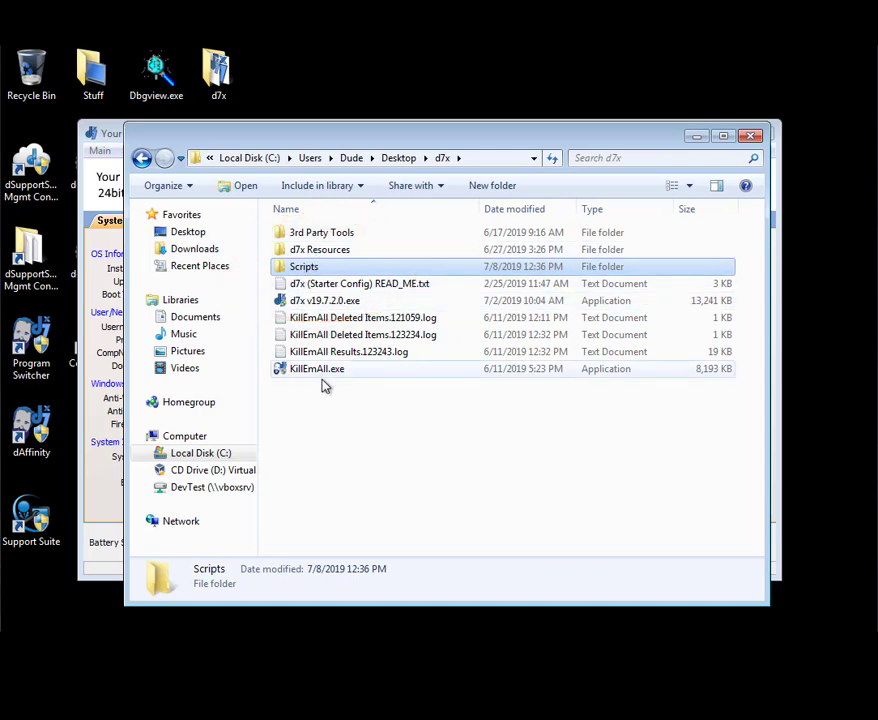
pyautogui.doubleClick(310, 268)
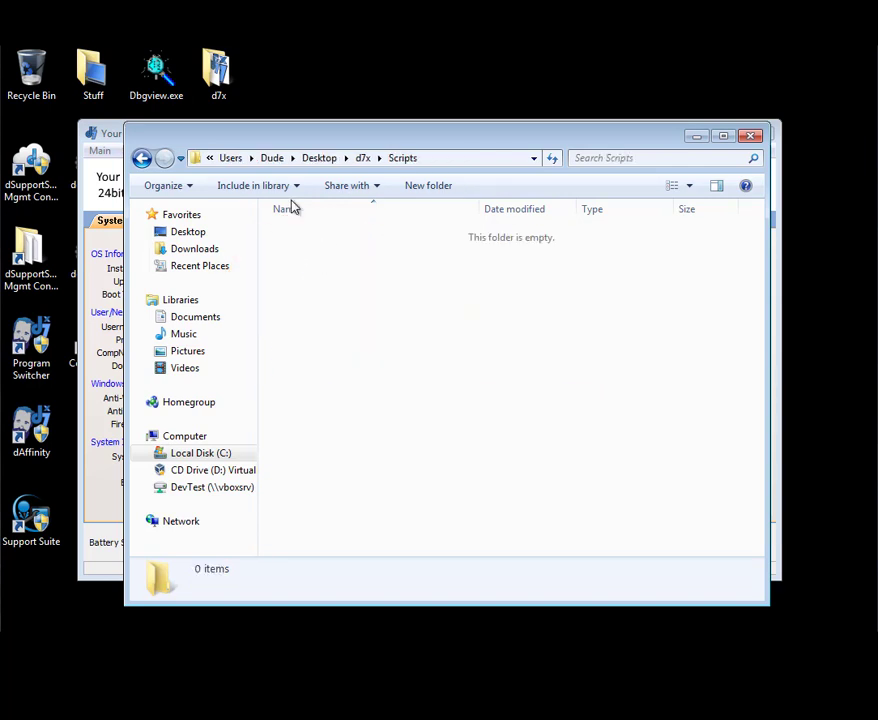
# - Create a new text document in the Scripts folder and name it test.bat
pyautogui.rightClick(310, 285)
pyautogui.moveTo(391, 470)
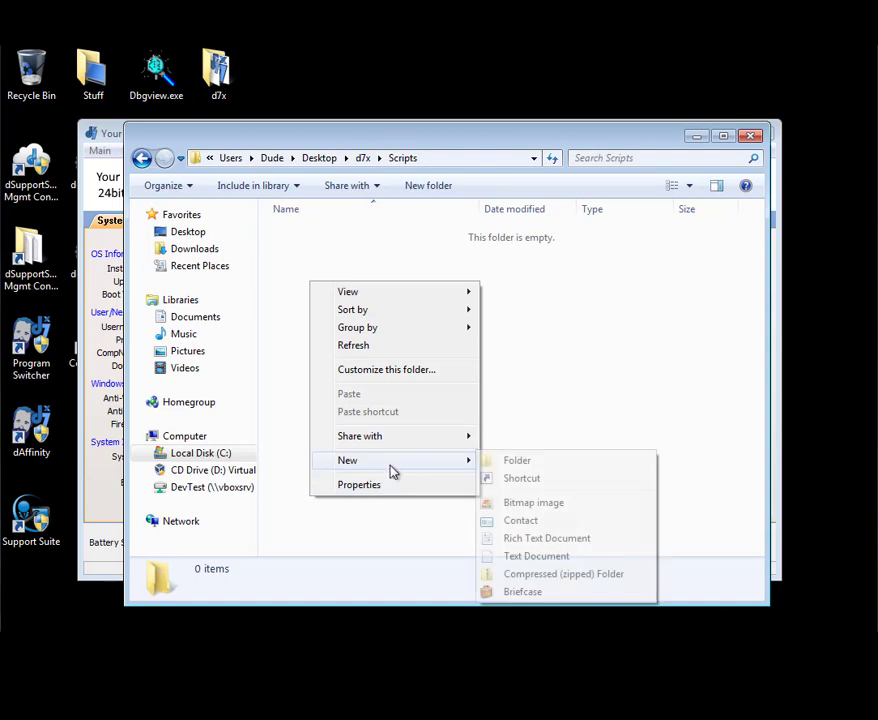
pyautogui.click(522, 556)
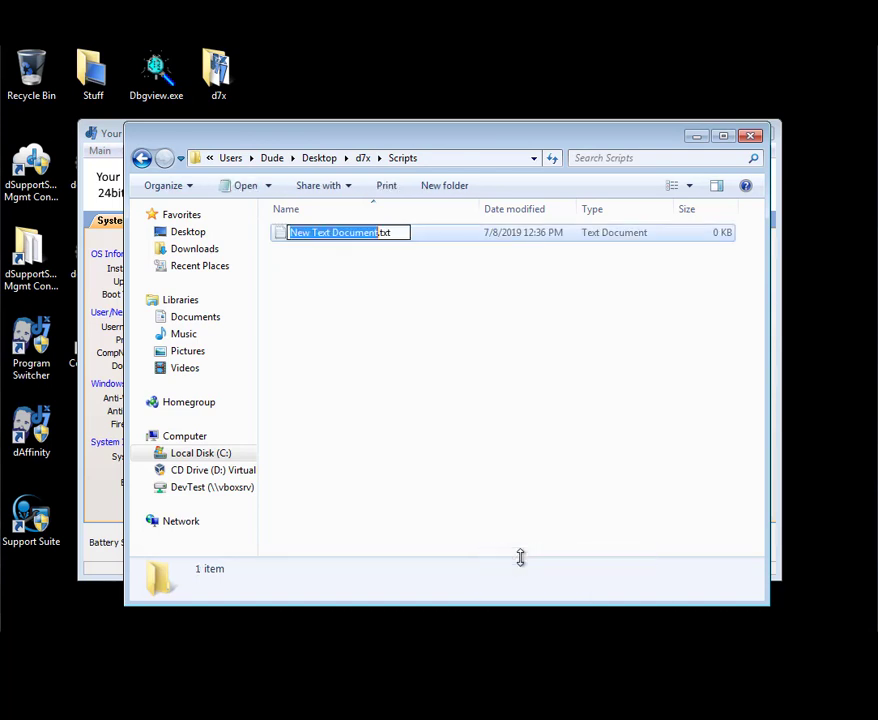
pyautogui.write('test')
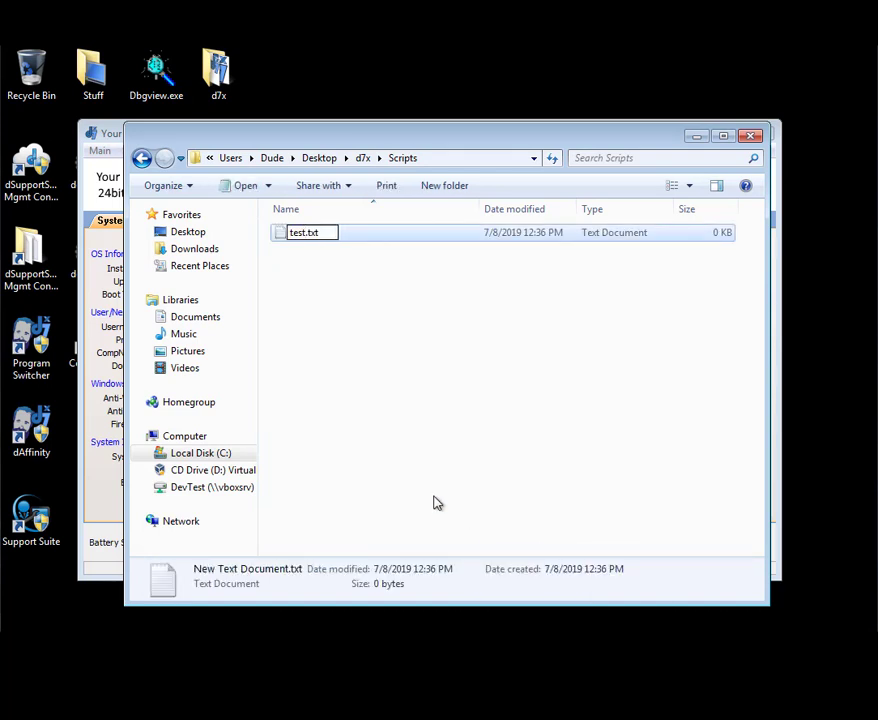
pyautogui.press('Right')
pyautogui.write('bat')
pyautogui.hotkey('shift', 'End')
pyautogui.press('Delete')
pyautogui.press('Return')
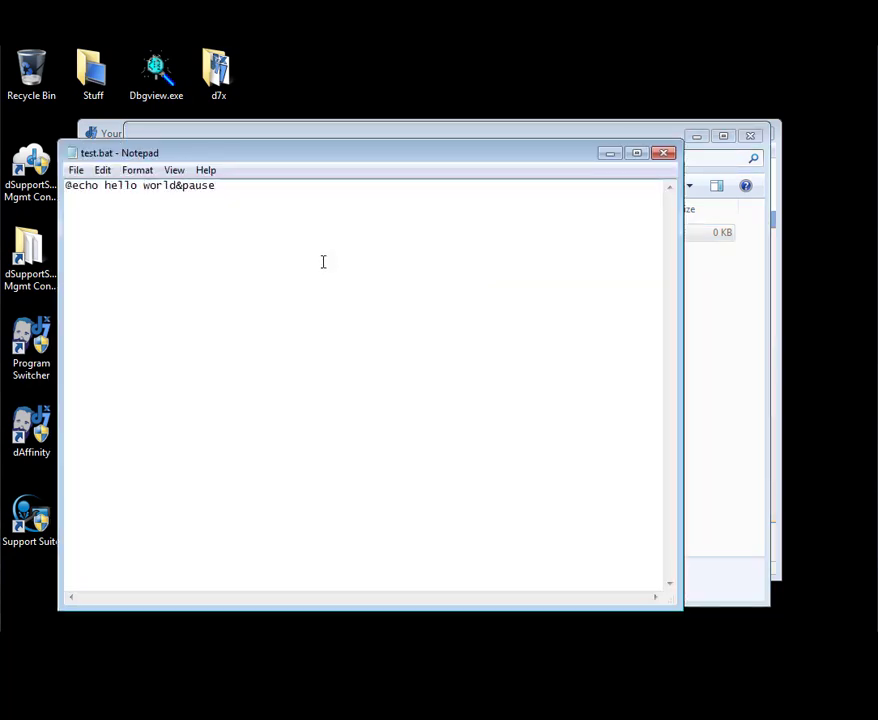
pyautogui.click(75, 171)
pyautogui.click(96, 226)
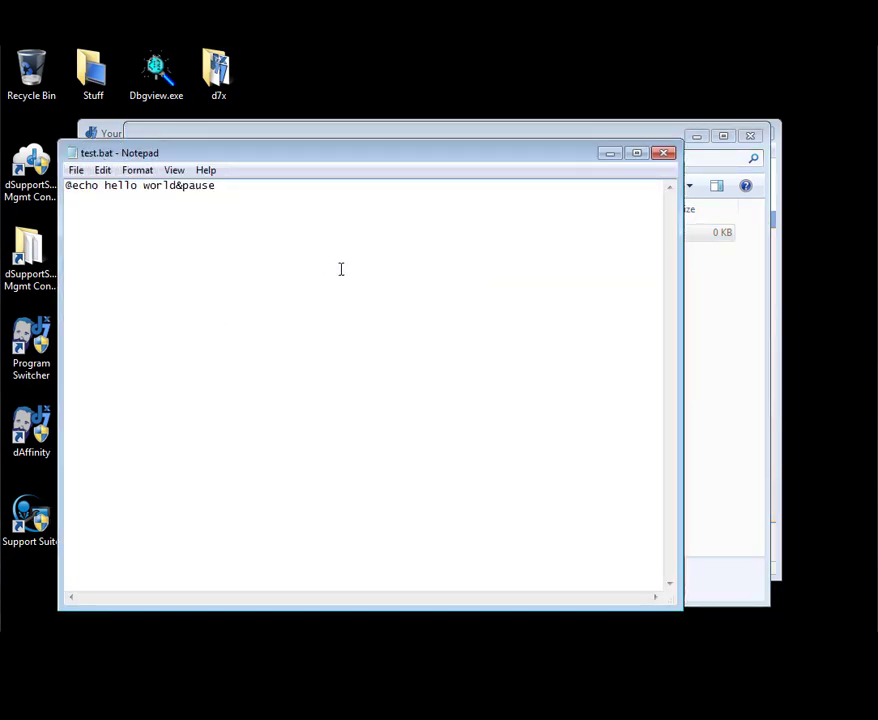
pyautogui.click(664, 153)
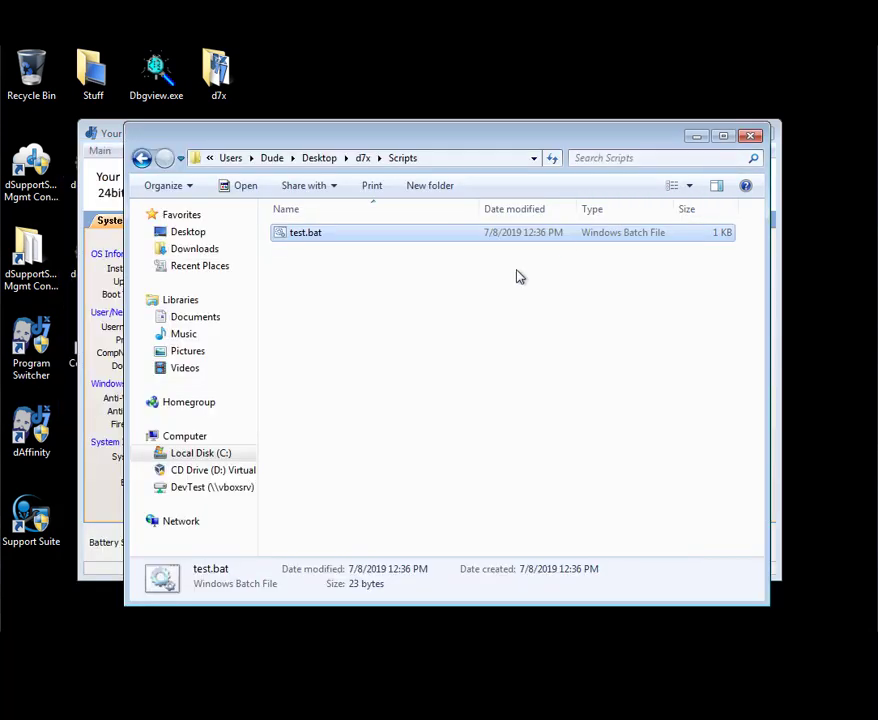
# - Reopen the Scripts directory from d7x to check its contents, and return to the main d7x window
pyautogui.click(377, 332)
pyautogui.click(112, 134)
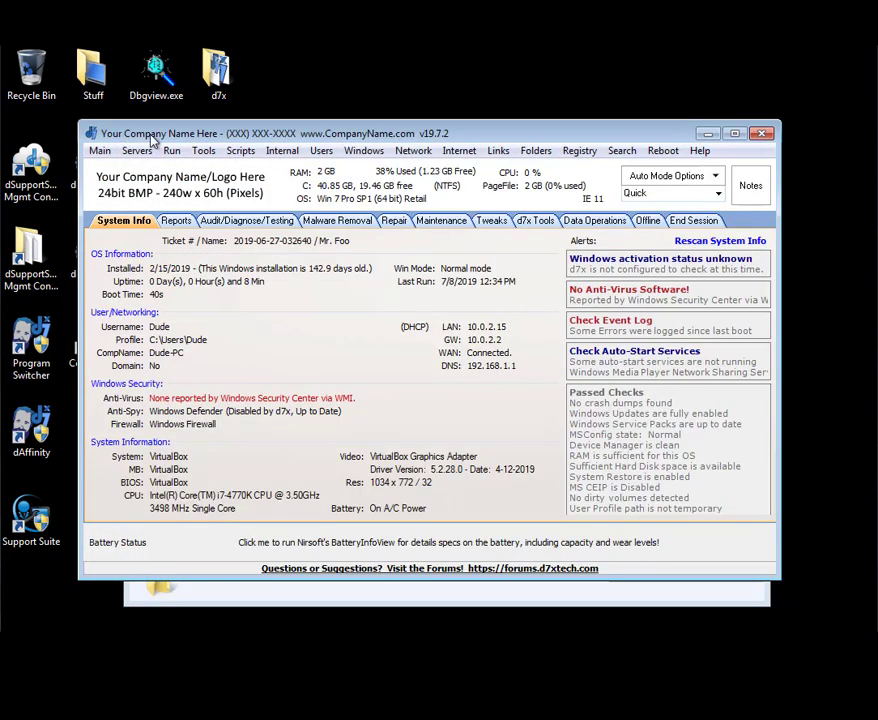
pyautogui.click(240, 151)
pyautogui.click(256, 187)
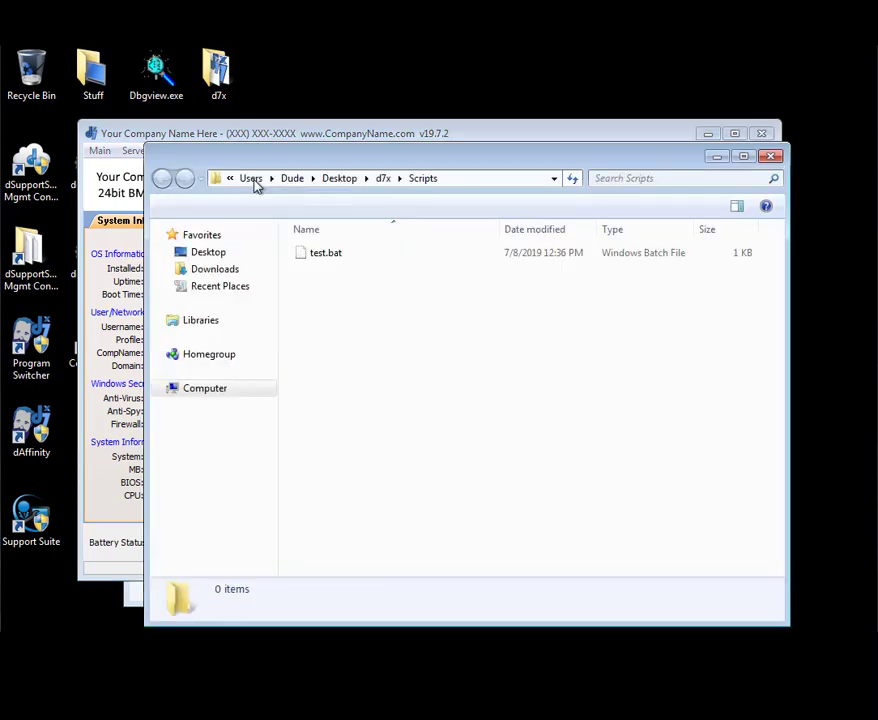
pyautogui.click(256, 134)
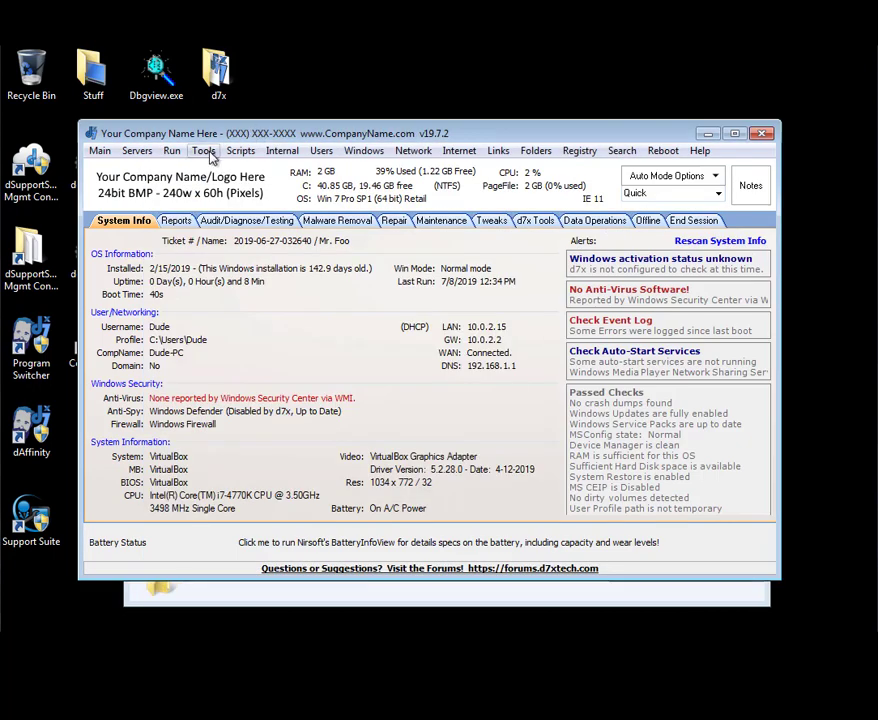
# - Open the scripts configuration, show the user created apps, and start a new custom app
pyautogui.click(240, 151)
pyautogui.click(252, 172)
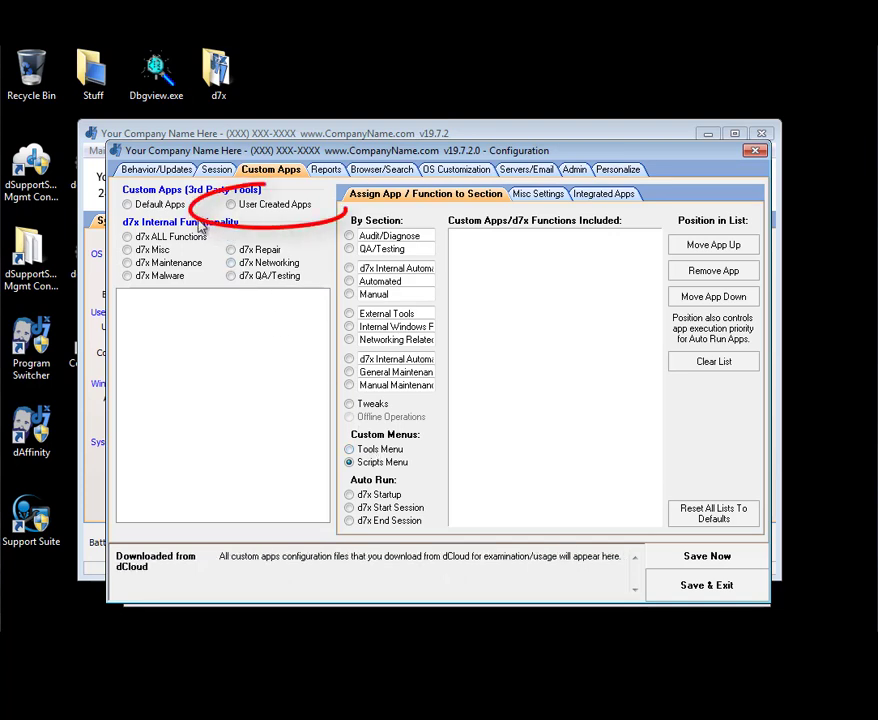
pyautogui.click(250, 207)
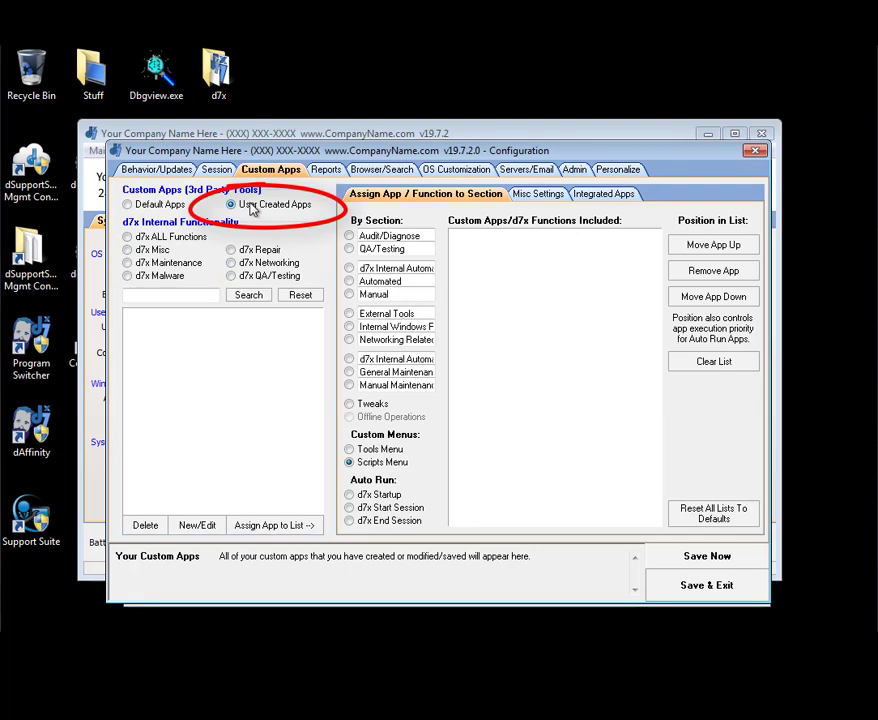
pyautogui.click(199, 527)
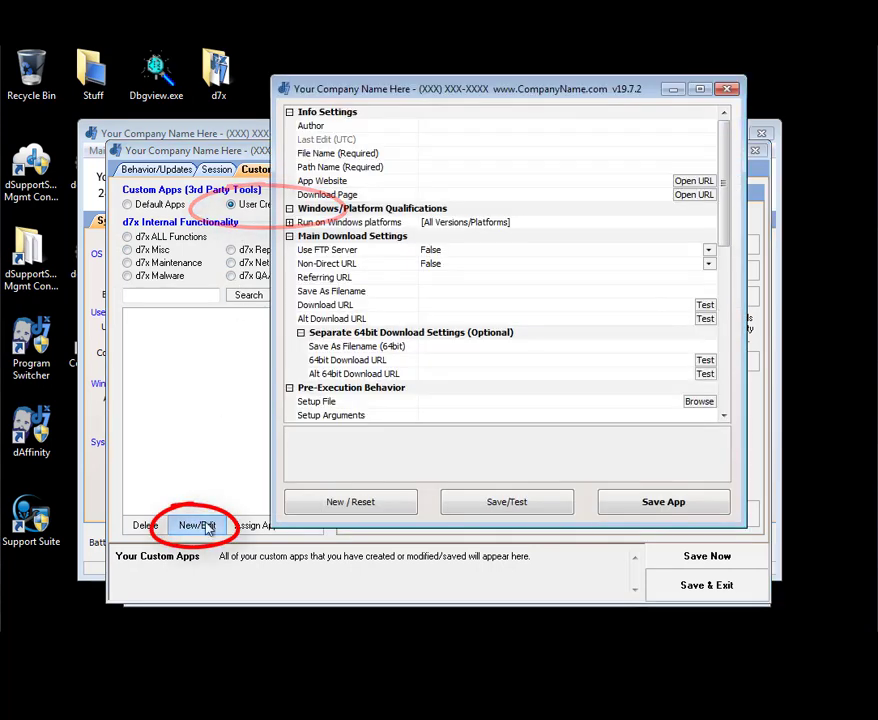
# - Set the new app's file name to My Script and its path name to Custom Scripts
pyautogui.click(437, 153)
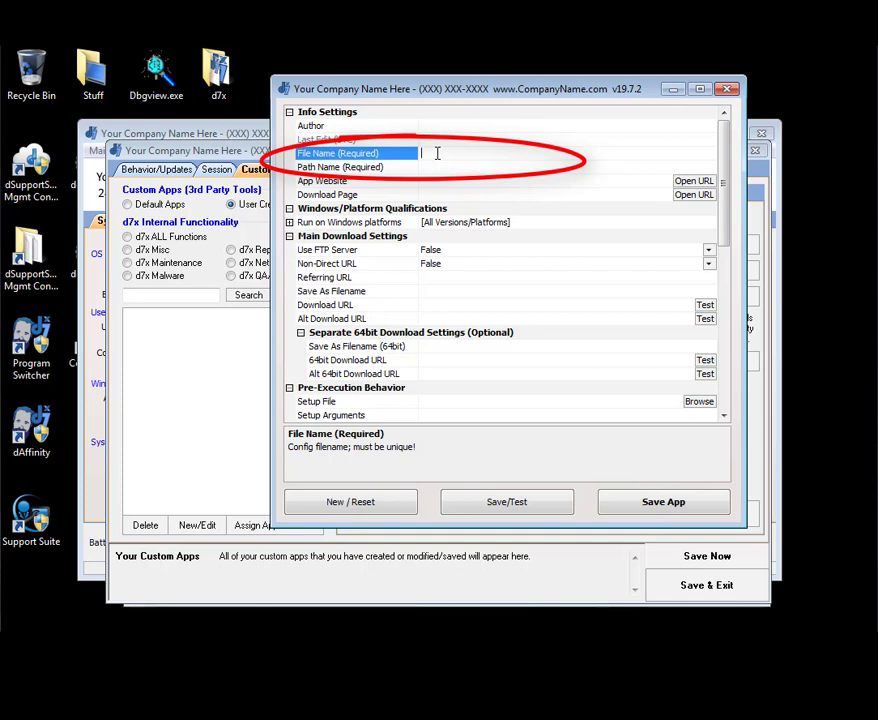
pyautogui.write('My Script')
pyautogui.click(481, 165)
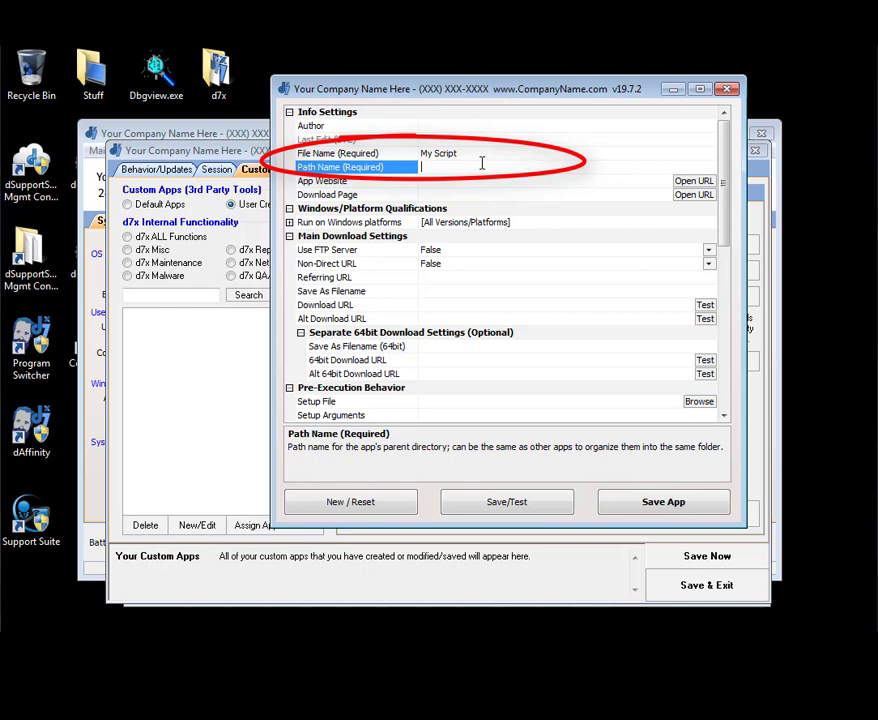
pyautogui.write('useom Ap')
pyautogui.press('BackSpace')
pyautogui.press('BackSpace')
pyautogui.press('BackSpace')
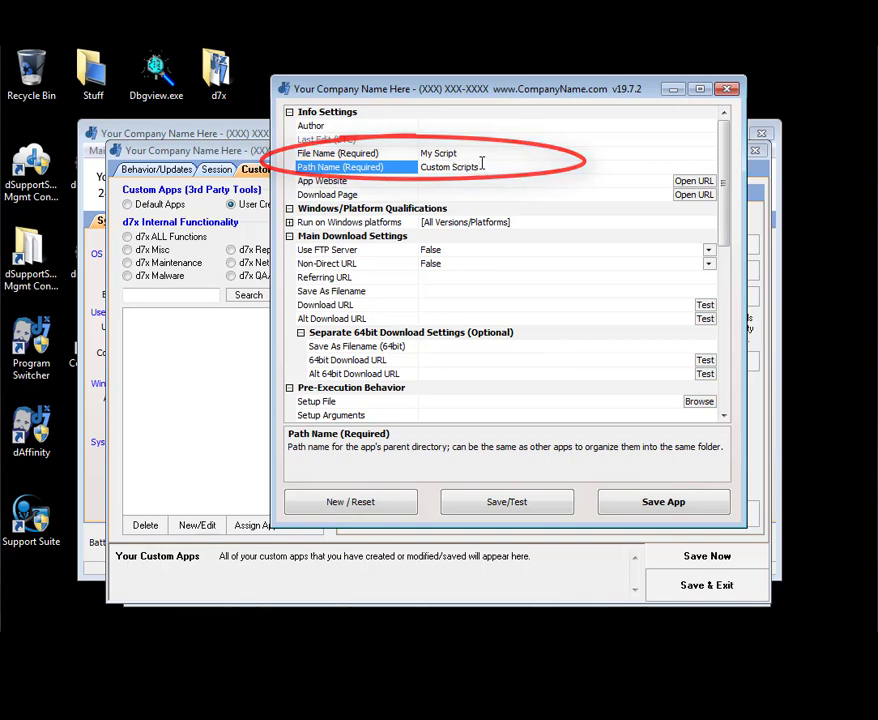
# - Set the app's path/filename under Main App Execution Behavior to %scriptdir%\test.bat
pyautogui.scroll(-5, 441, 296)
pyautogui.scroll(-1, 449, 305)
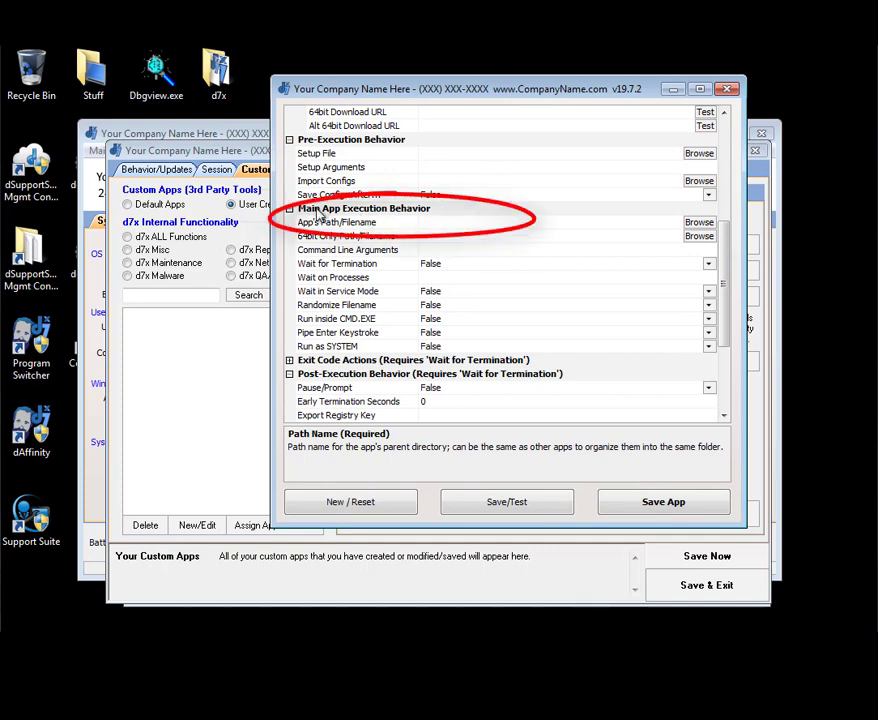
pyautogui.click(440, 222)
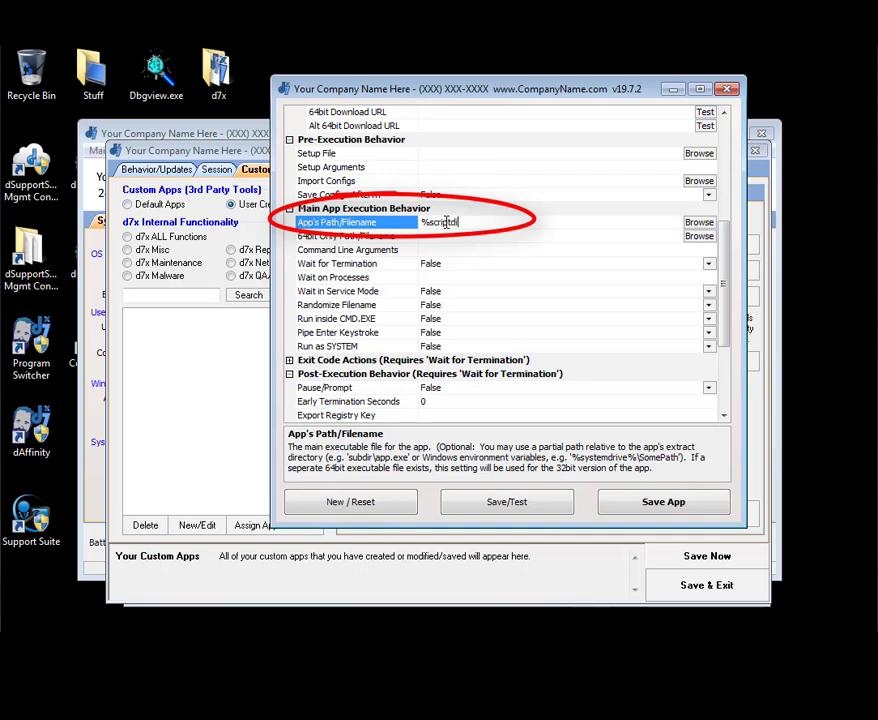
pyautogui.write('%')
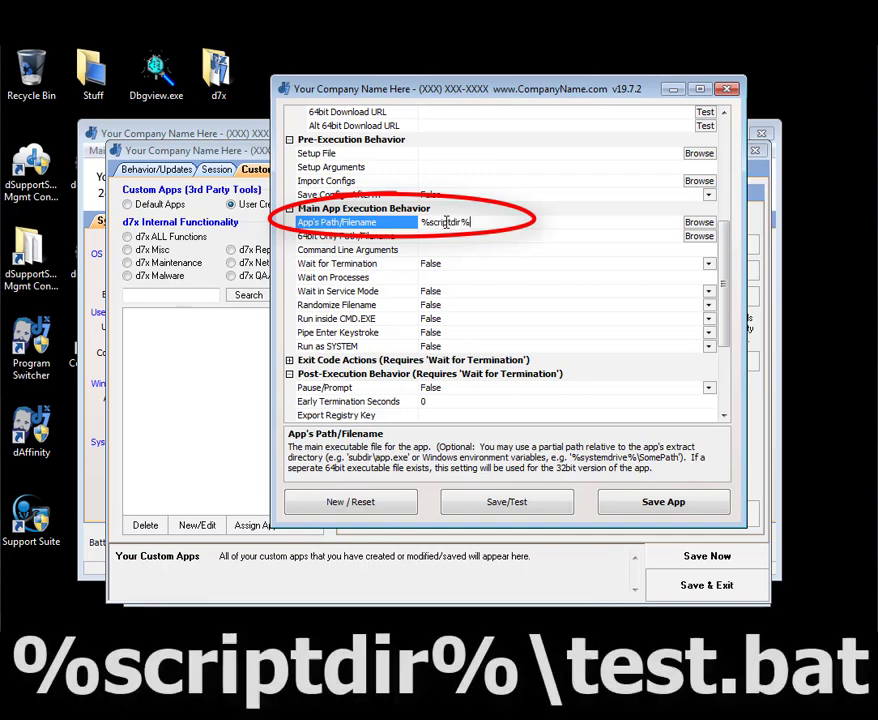
pyautogui.moveTo(470, 222); pyautogui.dragTo(401, 222)
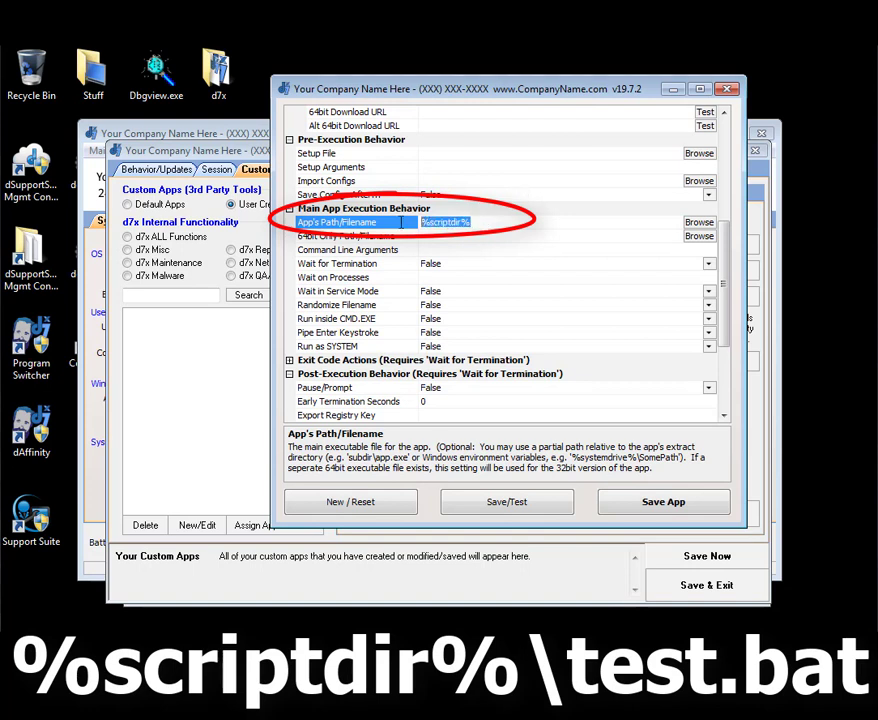
pyautogui.doubleClick(486, 221)
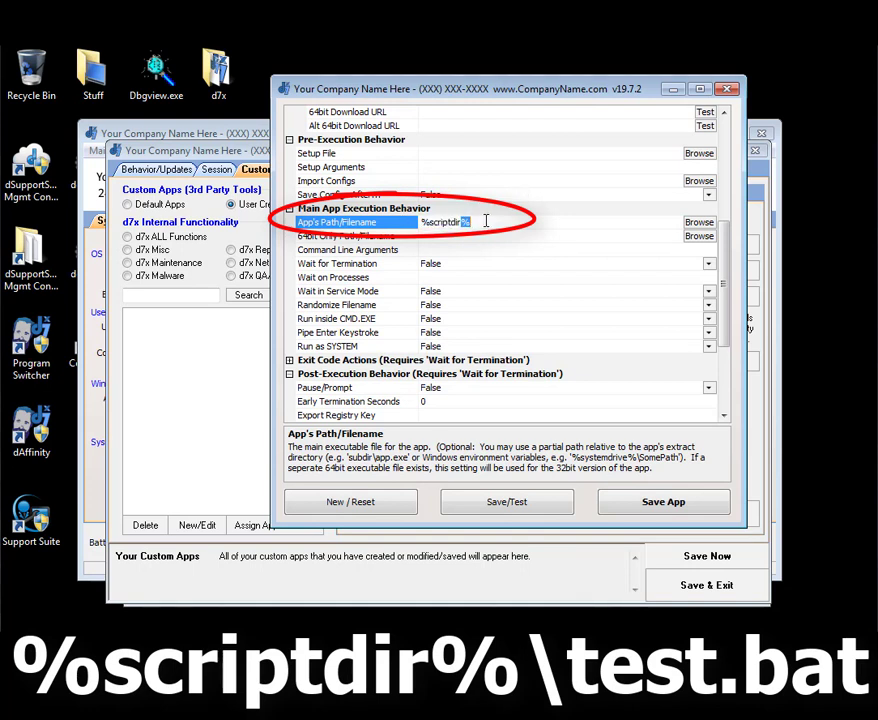
pyautogui.click(490, 221)
pyautogui.write('\\test.bat')
# - Save the My Script custom app and close the app editor
pyautogui.click(625, 505)
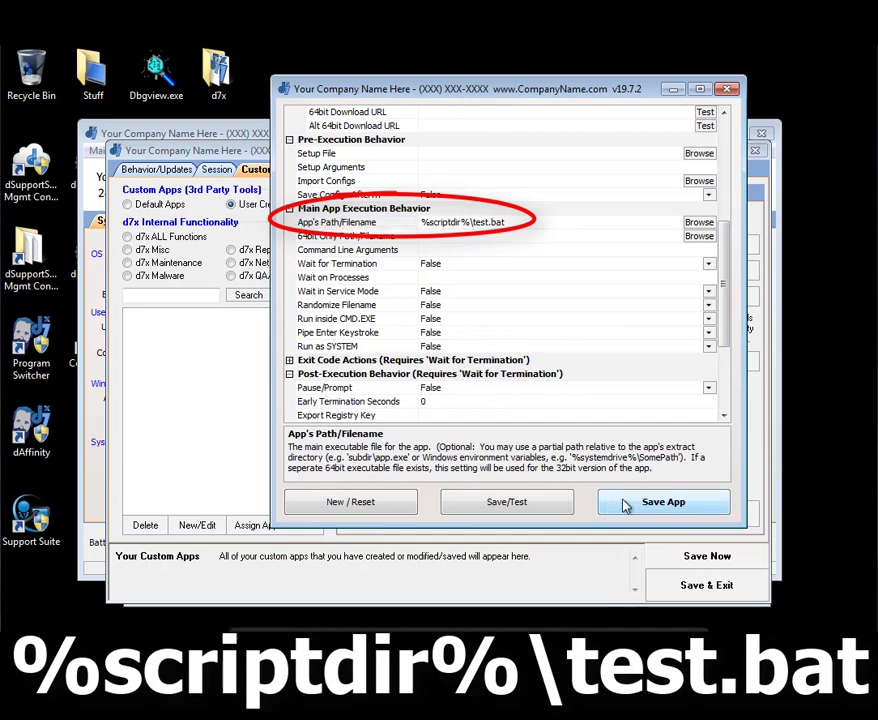
pyautogui.click(731, 91)
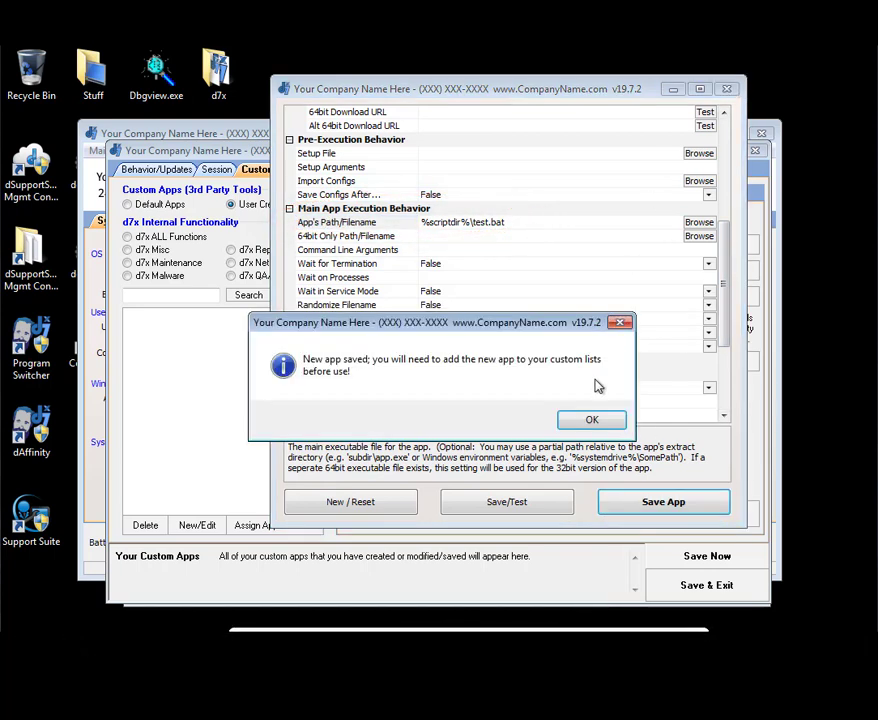
pyautogui.click(581, 422)
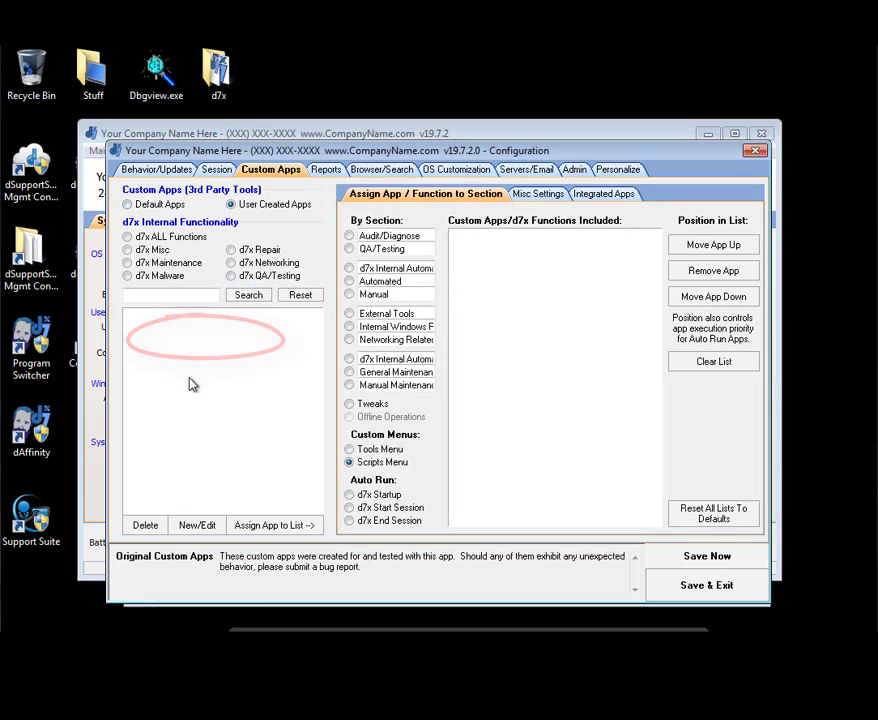
# - Refresh the user created apps list and assign My Script to the Scripts Menu section
pyautogui.click(170, 207)
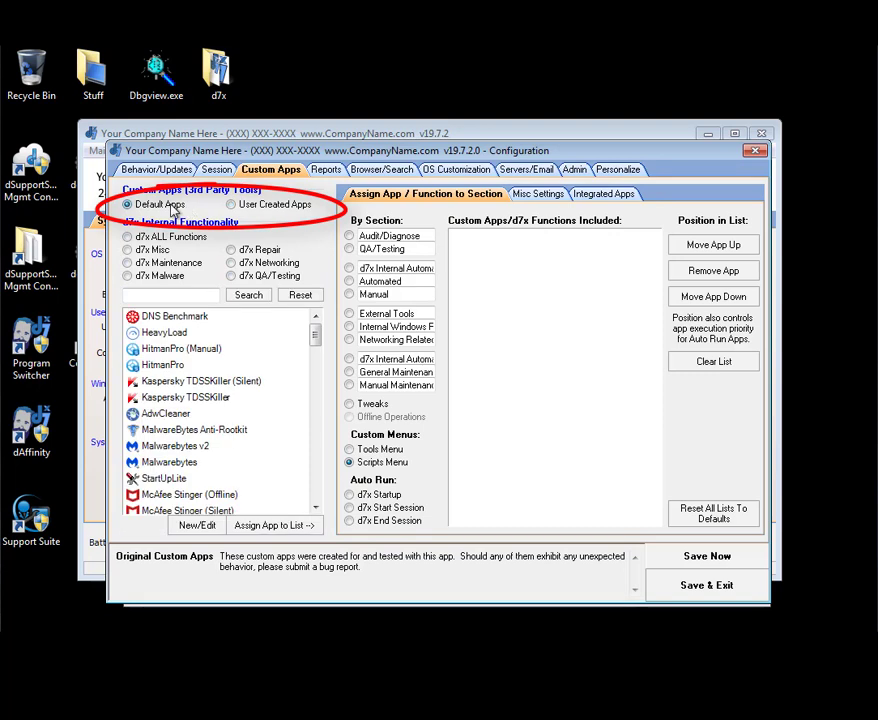
pyautogui.click(280, 208)
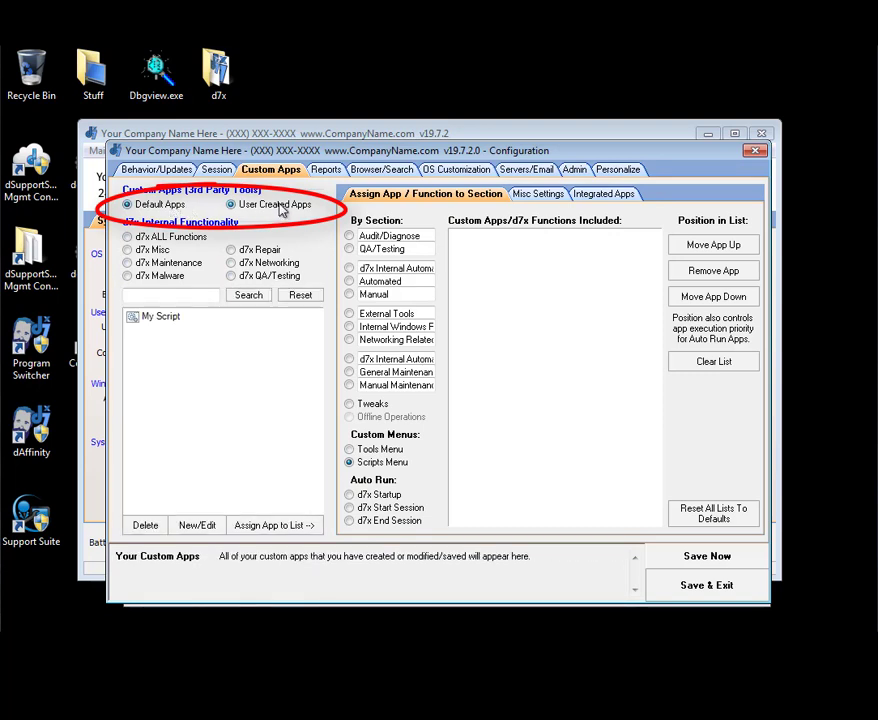
pyautogui.click(176, 318)
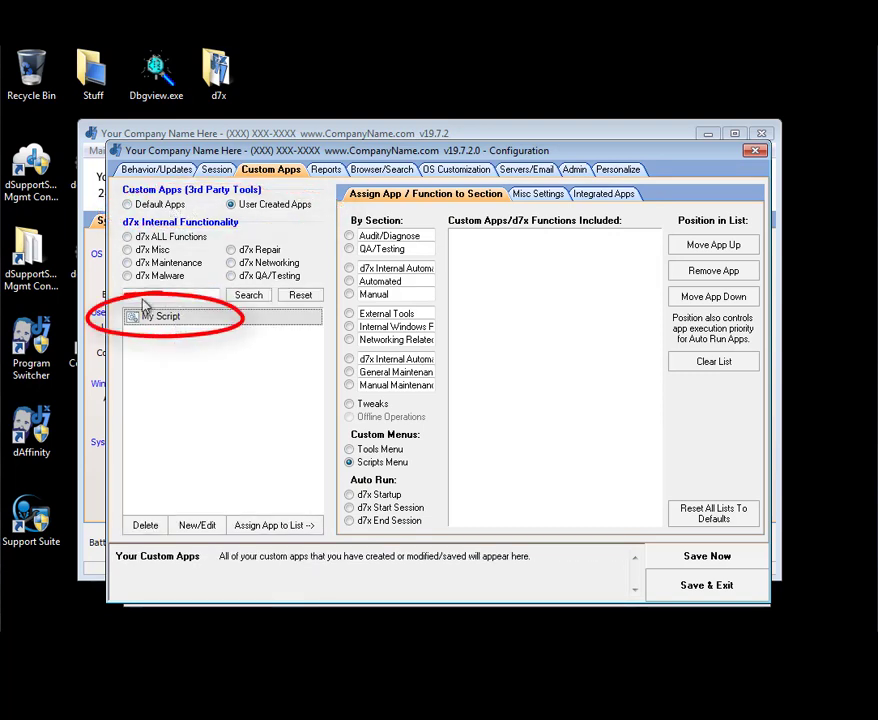
pyautogui.click(378, 463)
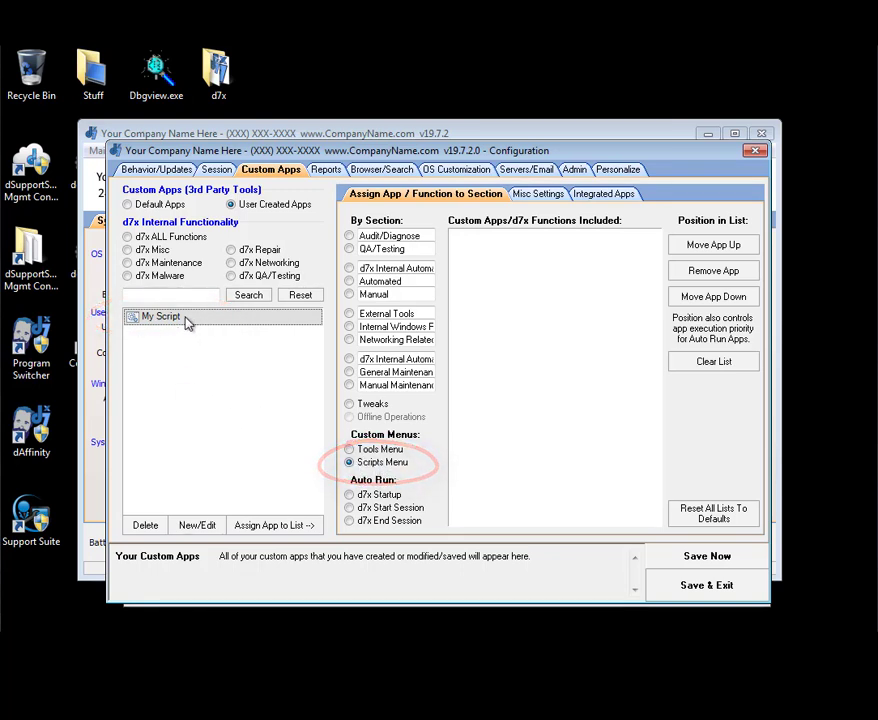
pyautogui.click(268, 533)
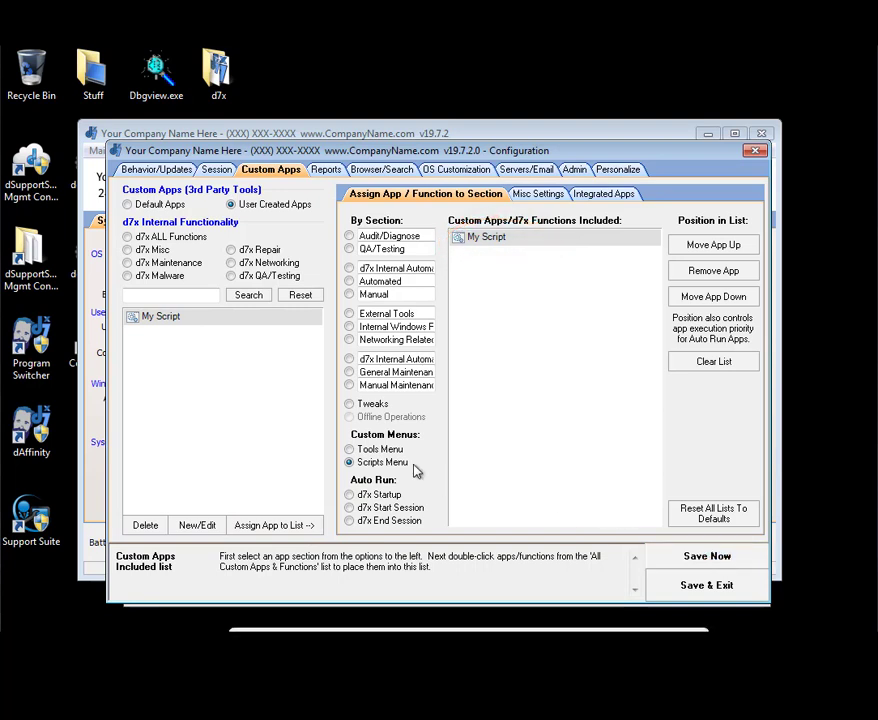
# - Check the apps included in the Tools Menu and Scripts Menu sections, and close the configuration window
pyautogui.click(371, 452)
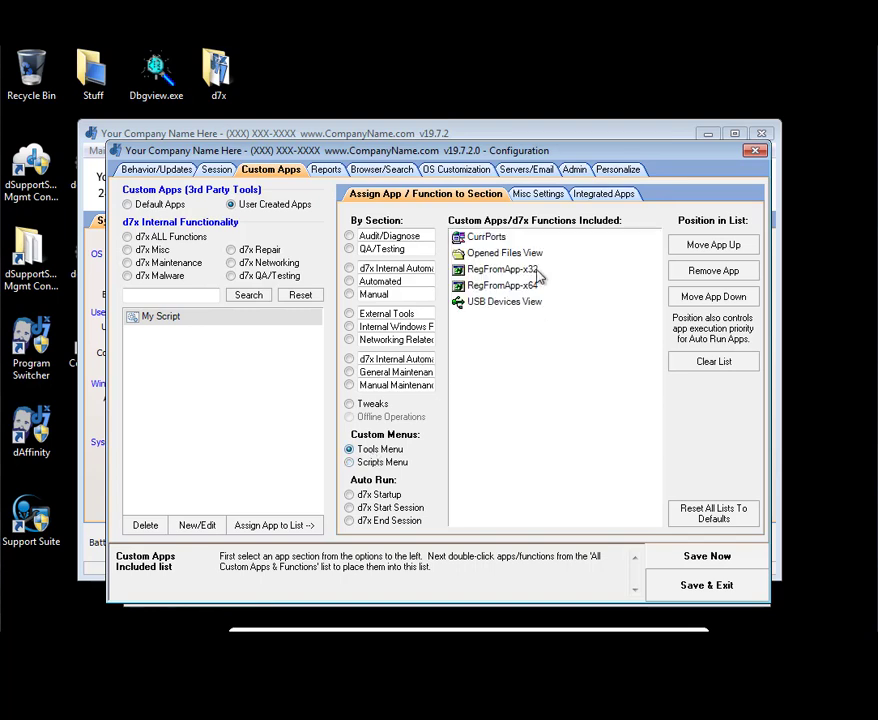
pyautogui.click(388, 462)
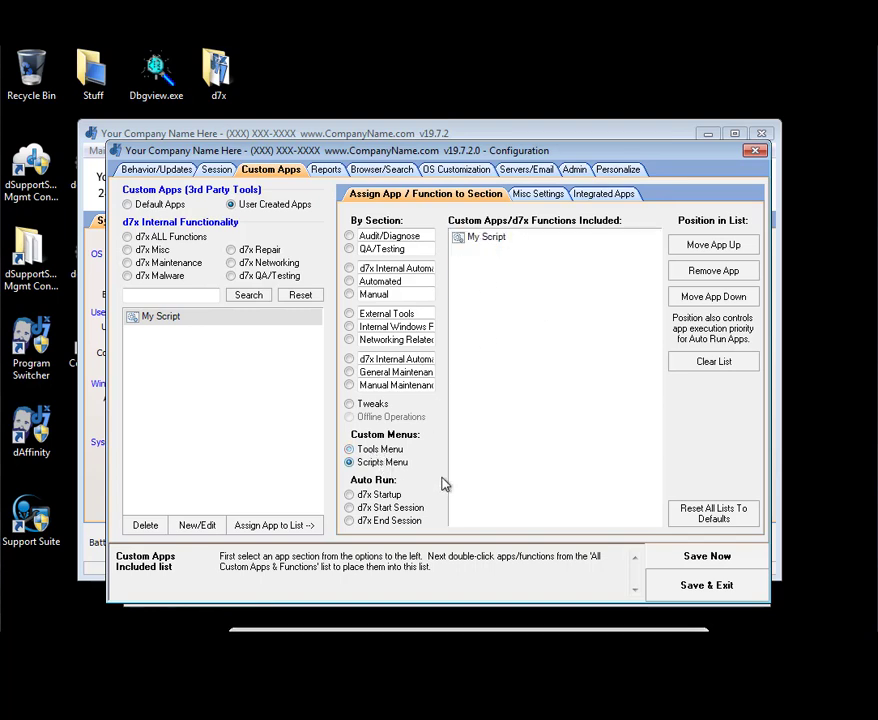
pyautogui.click(755, 151)
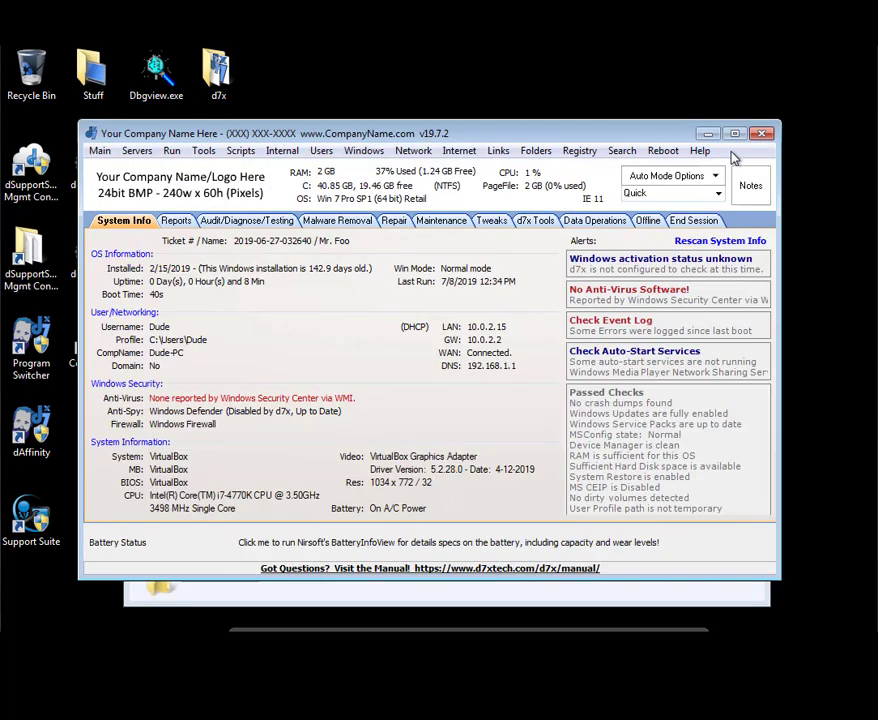
# - Run My Script from d7x's custom scripts and dismiss its console window
pyautogui.click(239, 151)
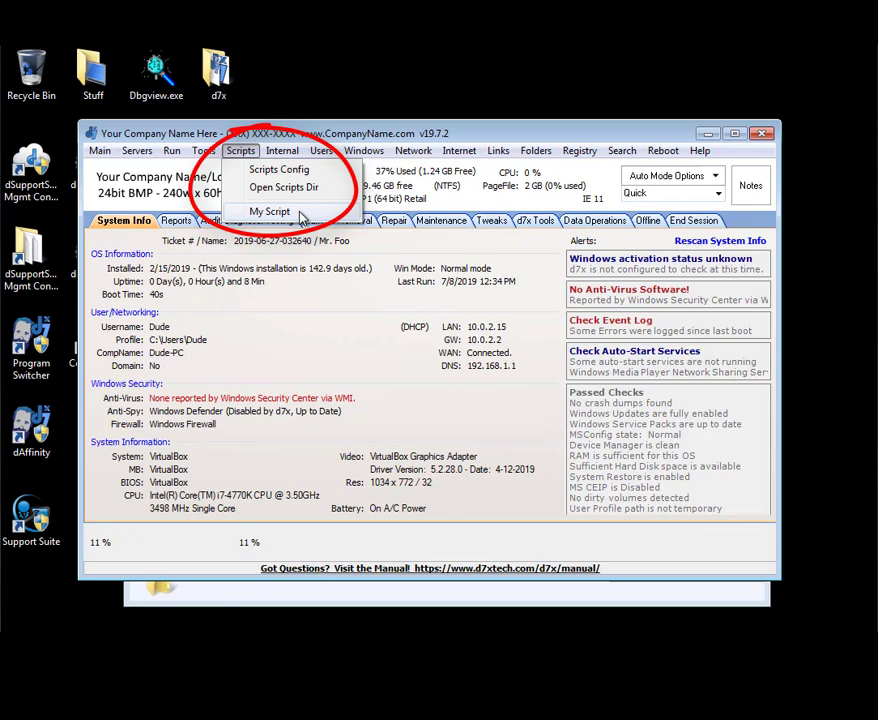
pyautogui.click(300, 215)
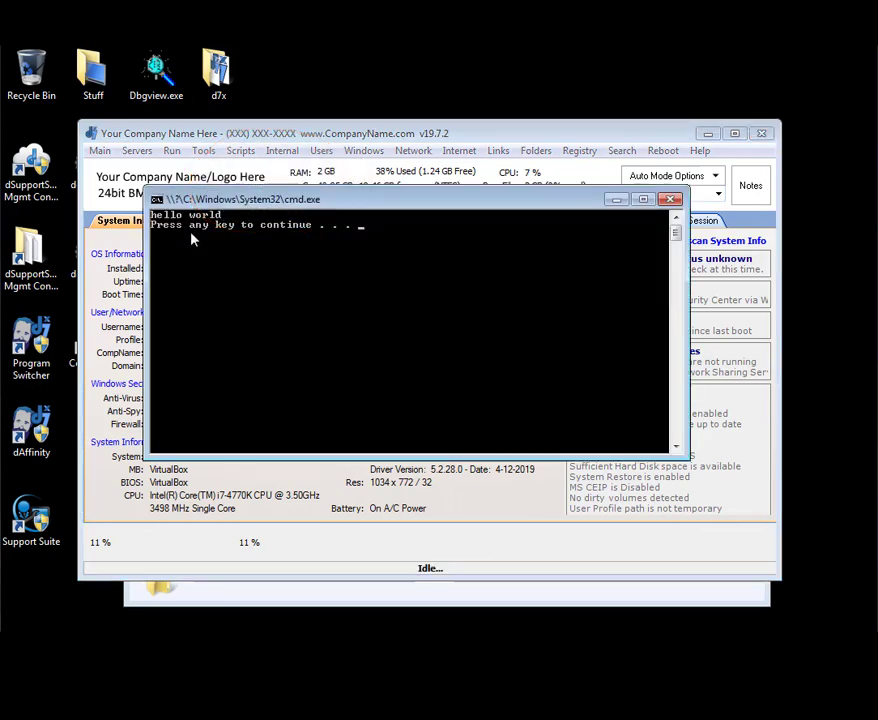
pyautogui.press('Return')
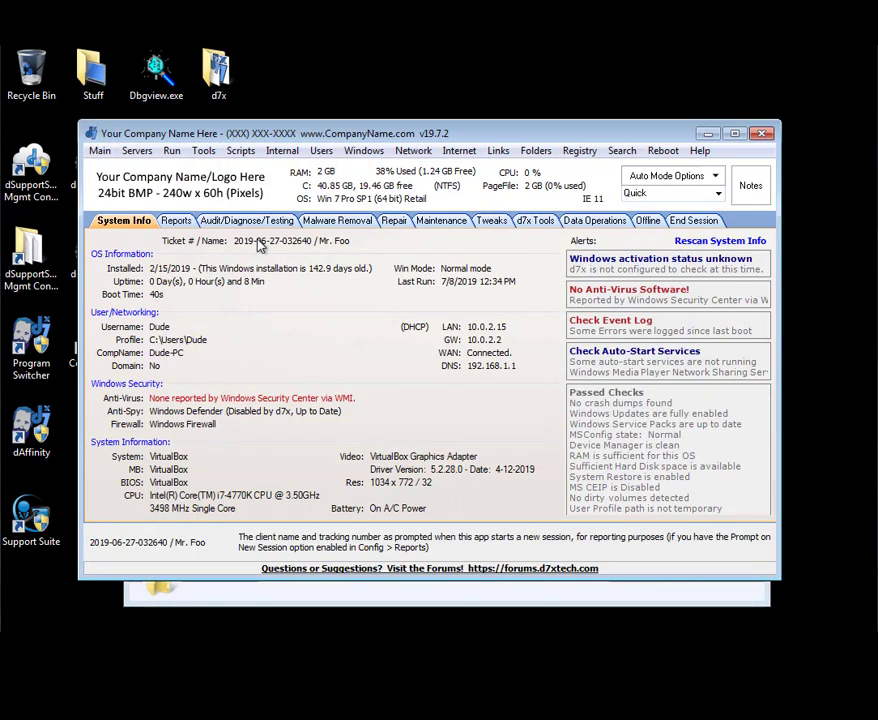